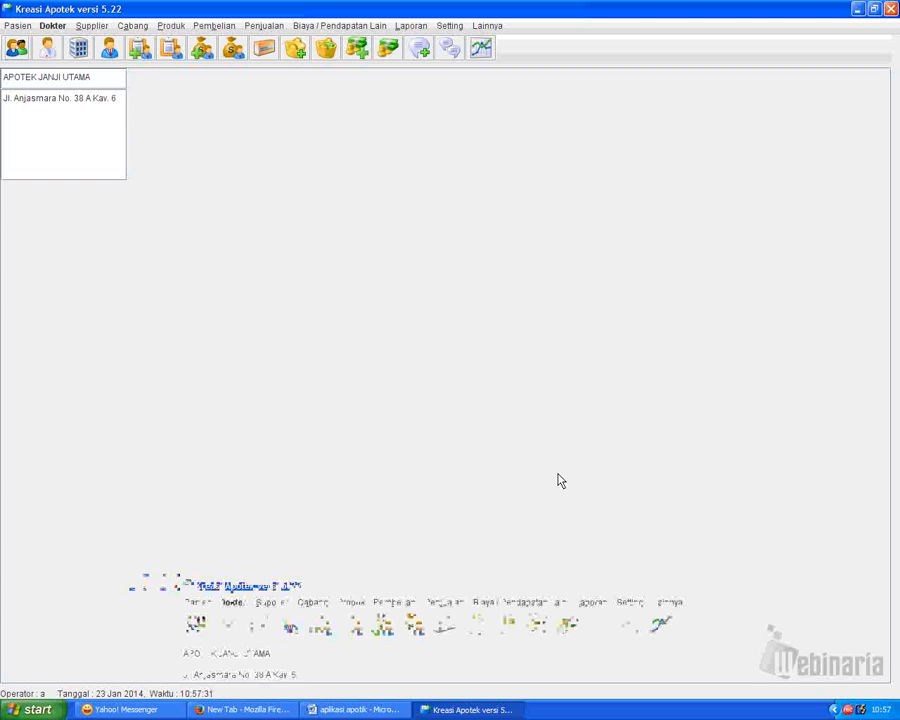
click(124, 30)
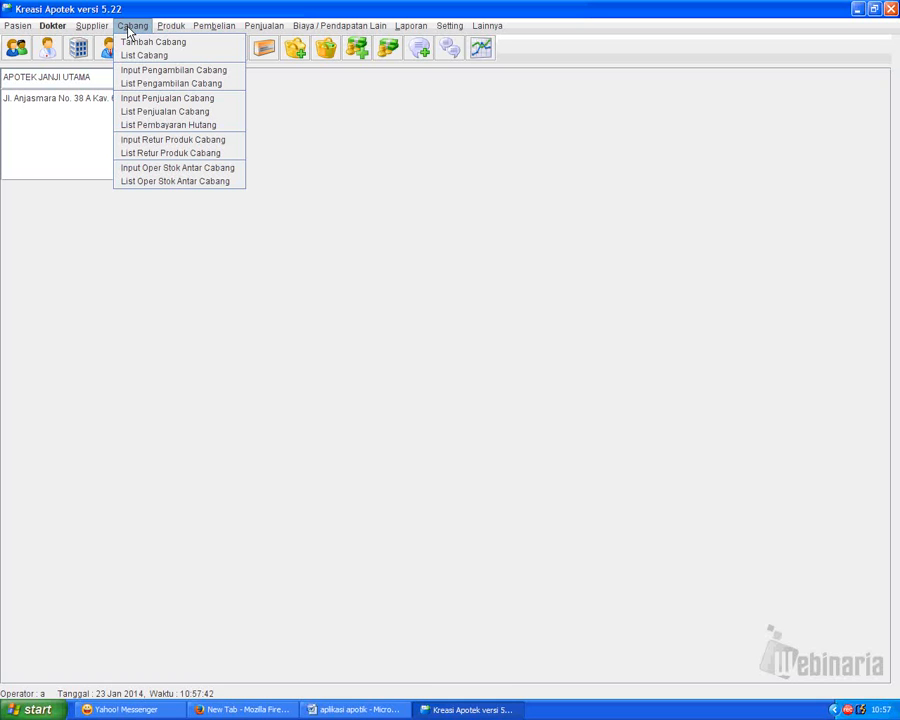
click(135, 111)
click(542, 79)
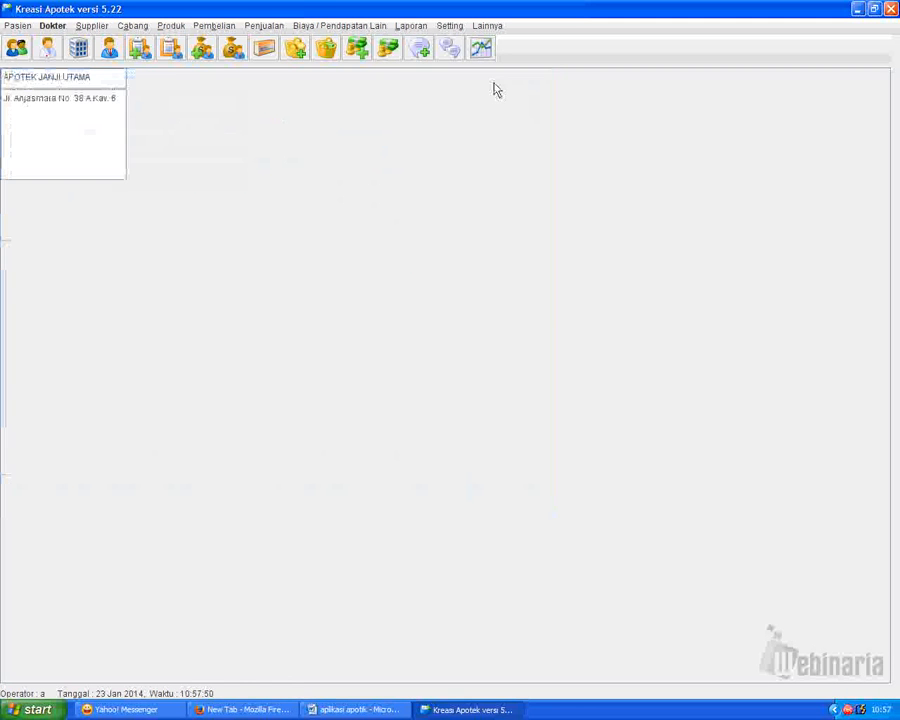
Open a new branch sales entry (Input Penjualan Cabang) and move its form toward the middle of the workspace.
click(131, 26)
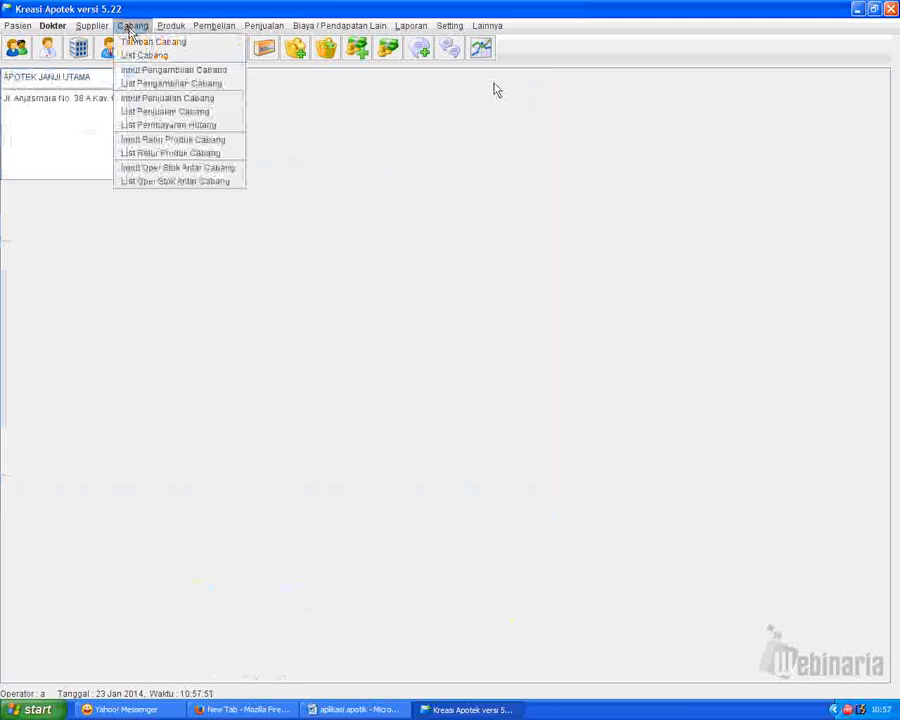
click(135, 106)
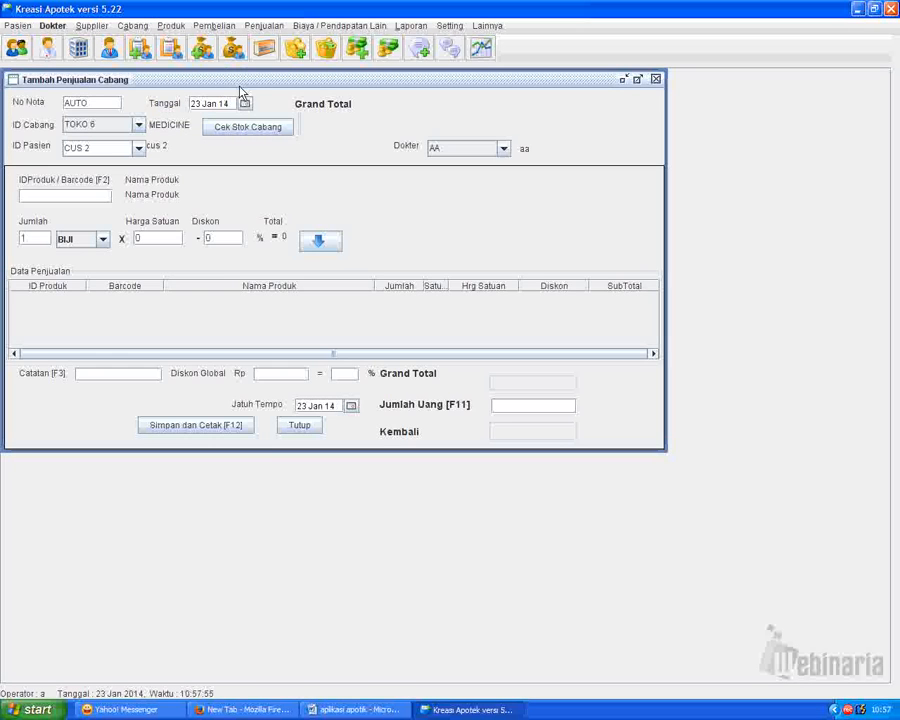
drag(265, 83, 320, 181)
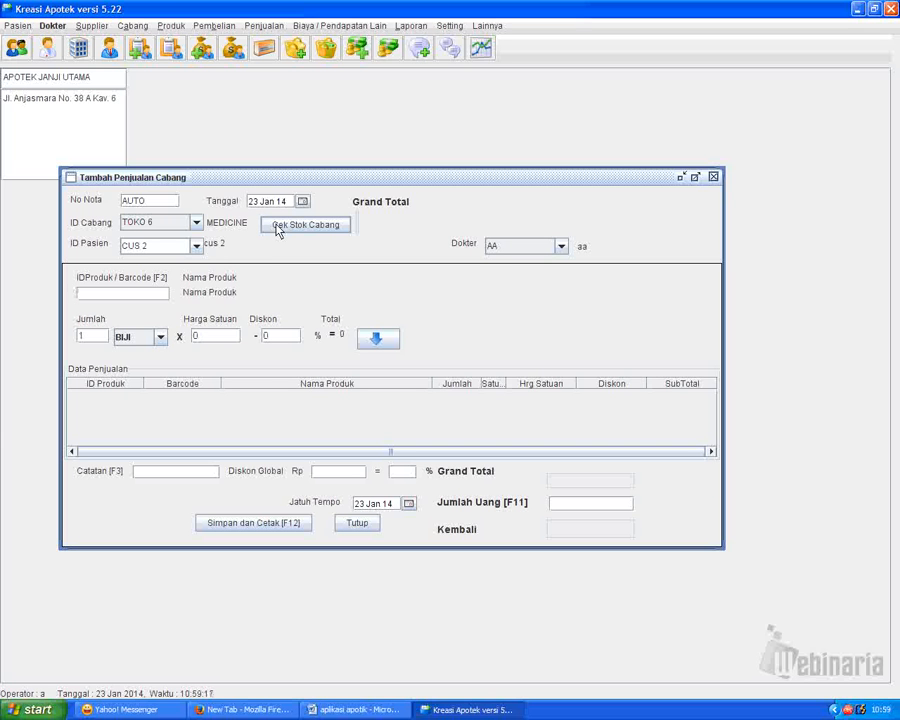
Fill in the branch sale header with doctor AA, branch TOKO 6 and patient PASIEN1.
click(564, 248)
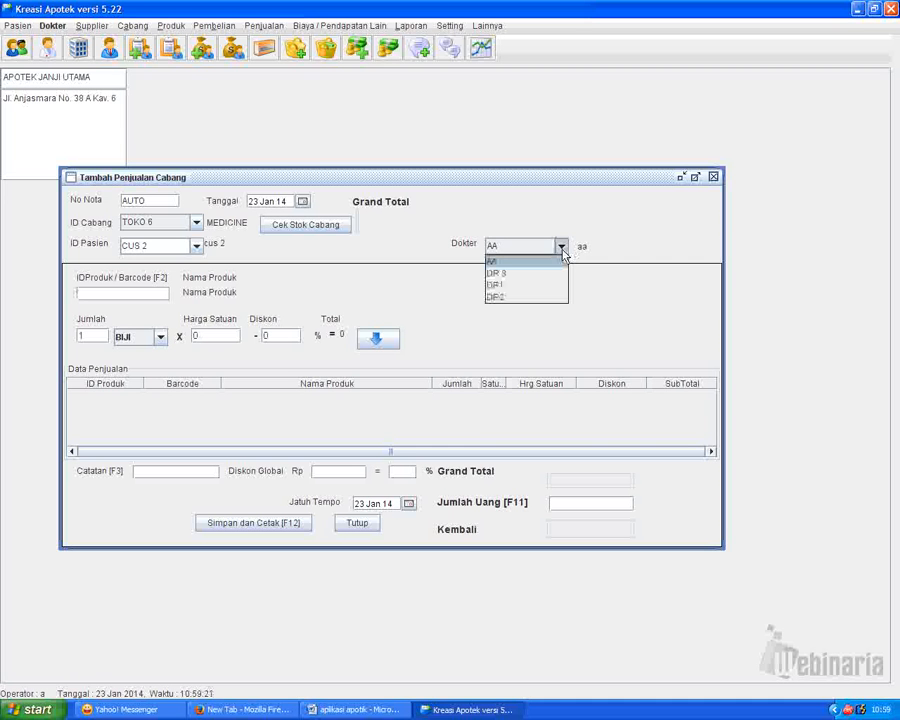
click(567, 258)
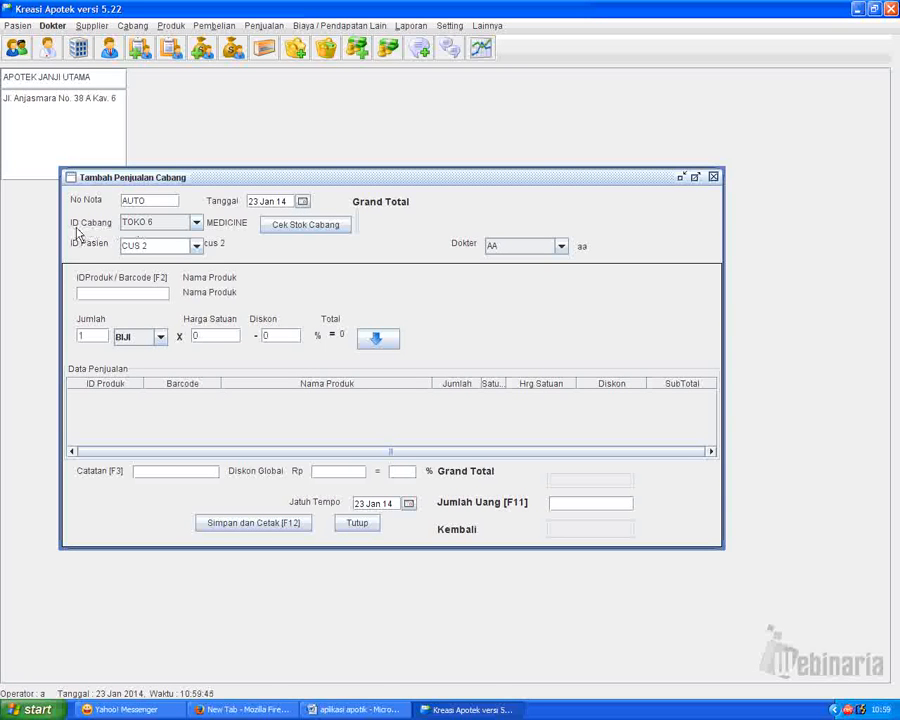
click(172, 222)
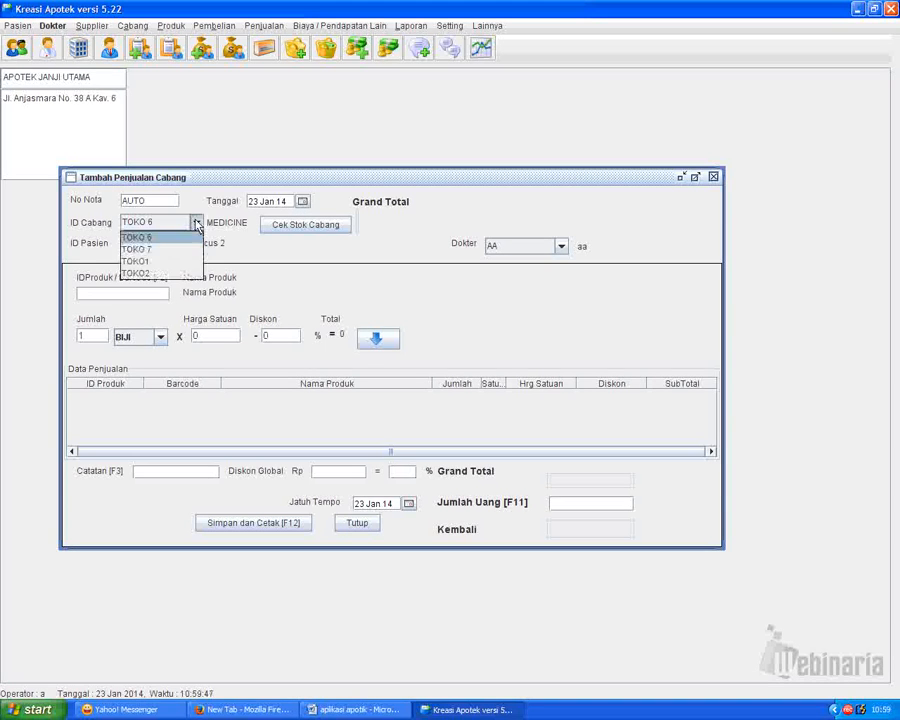
click(172, 238)
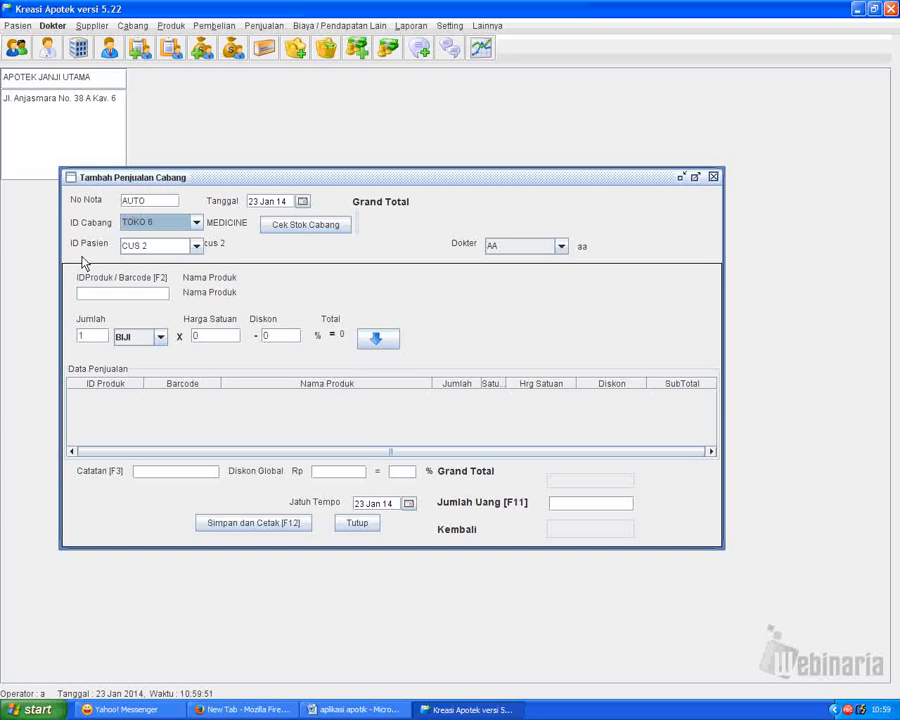
click(196, 246)
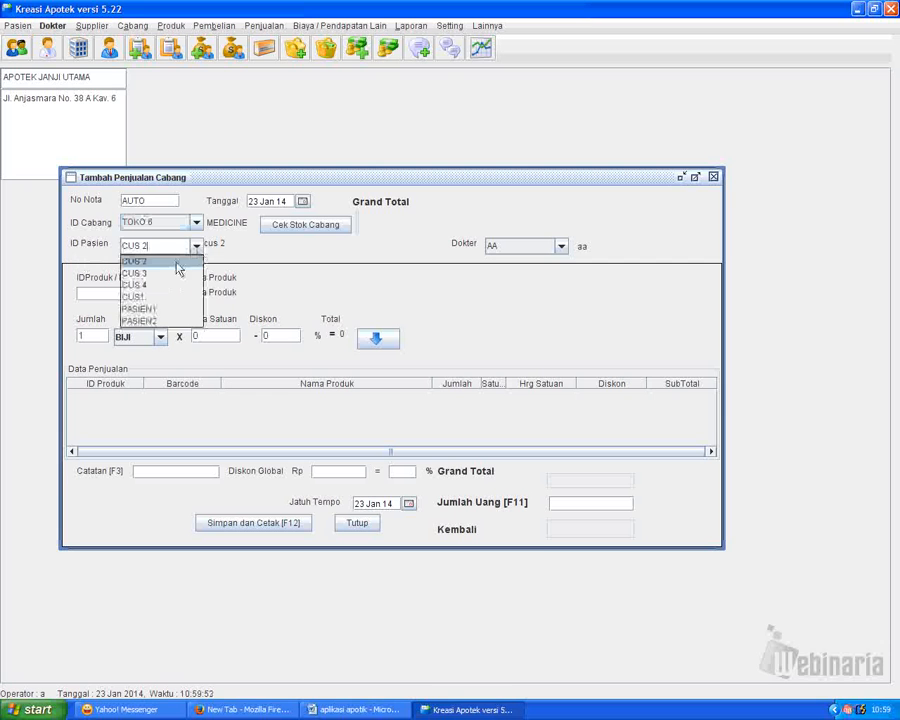
click(170, 309)
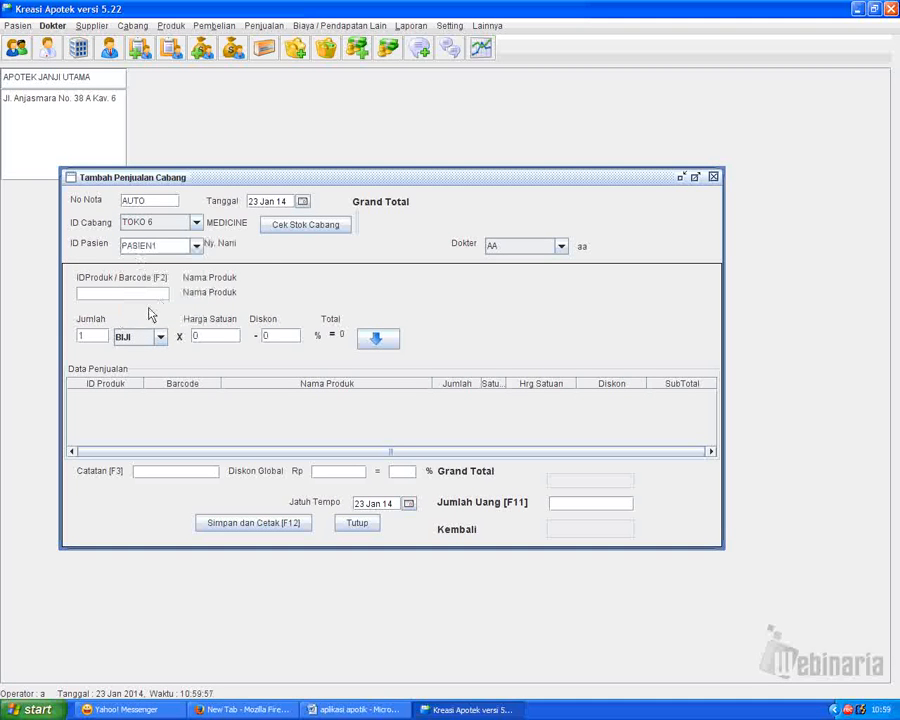
Check the stock of branch TOKO 6 and add 1 PCS of ABSOLUTE ORIG 60ML to the sale.
click(293, 230)
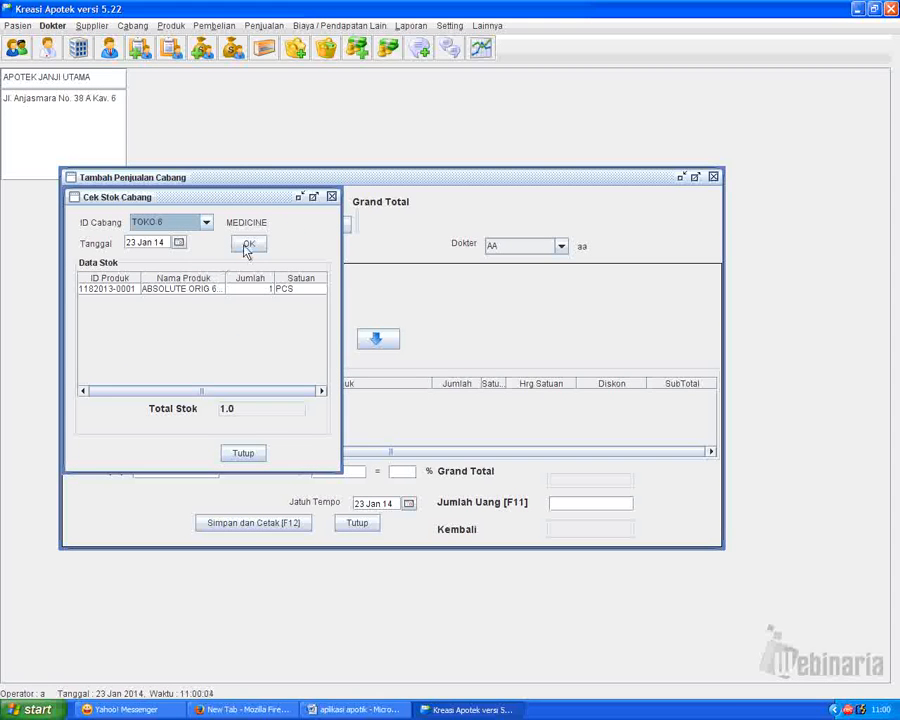
click(244, 456)
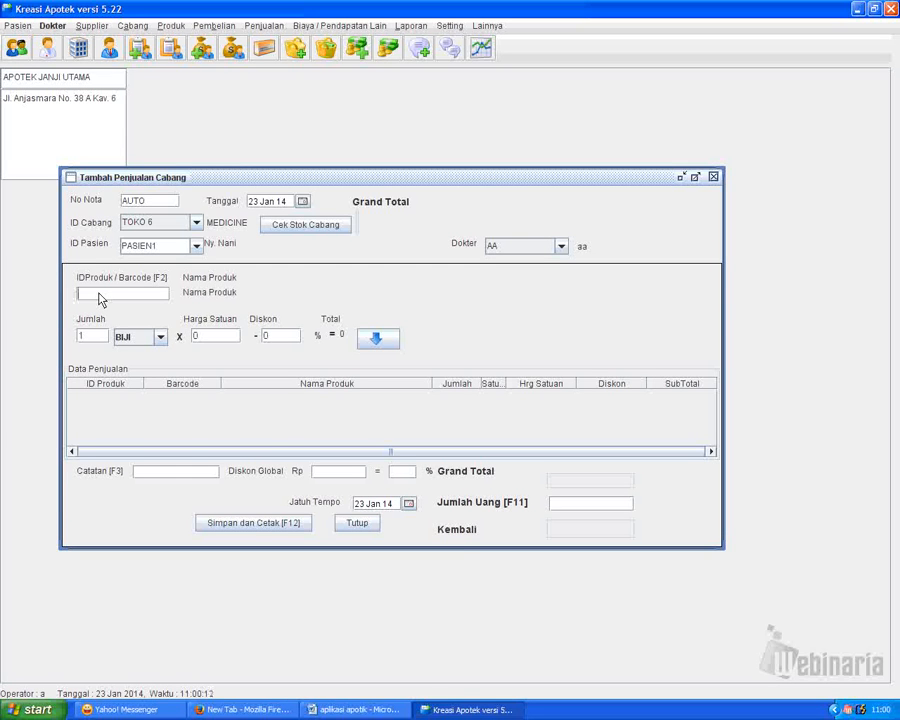
key(F2)
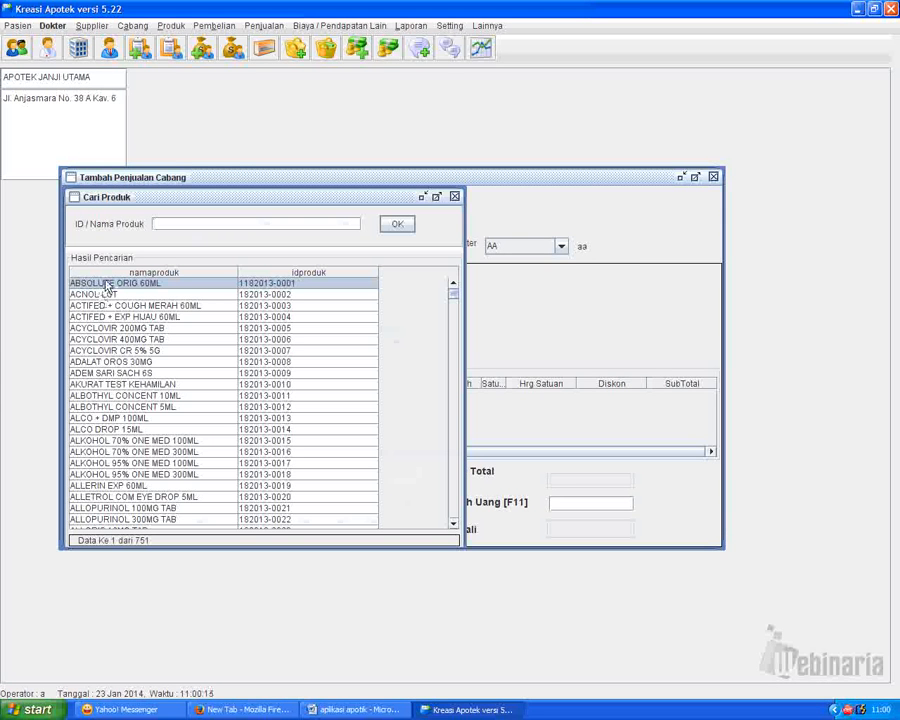
click(397, 226)
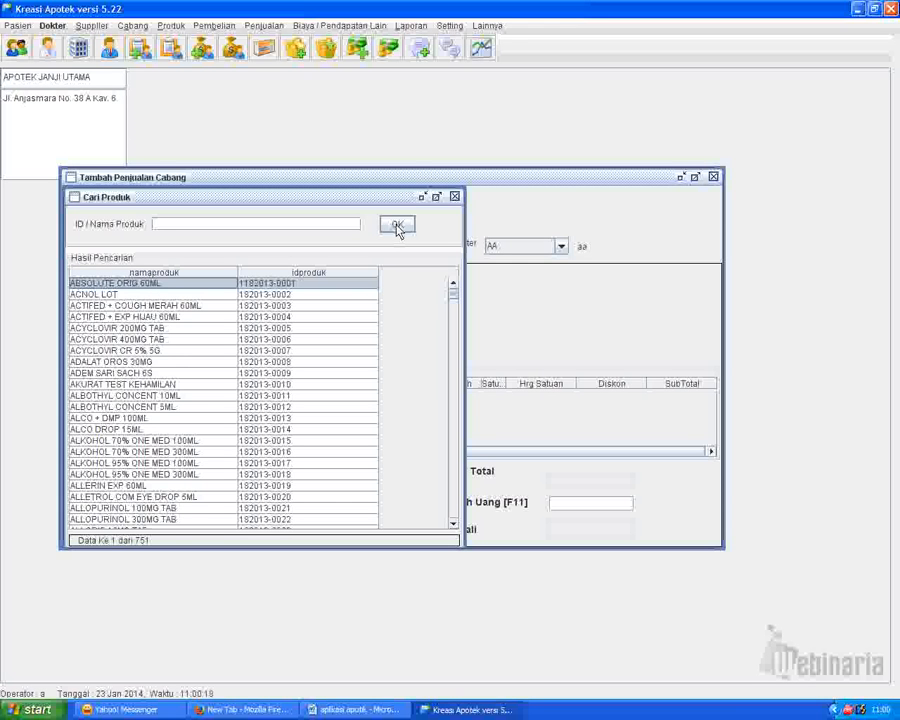
click(397, 226)
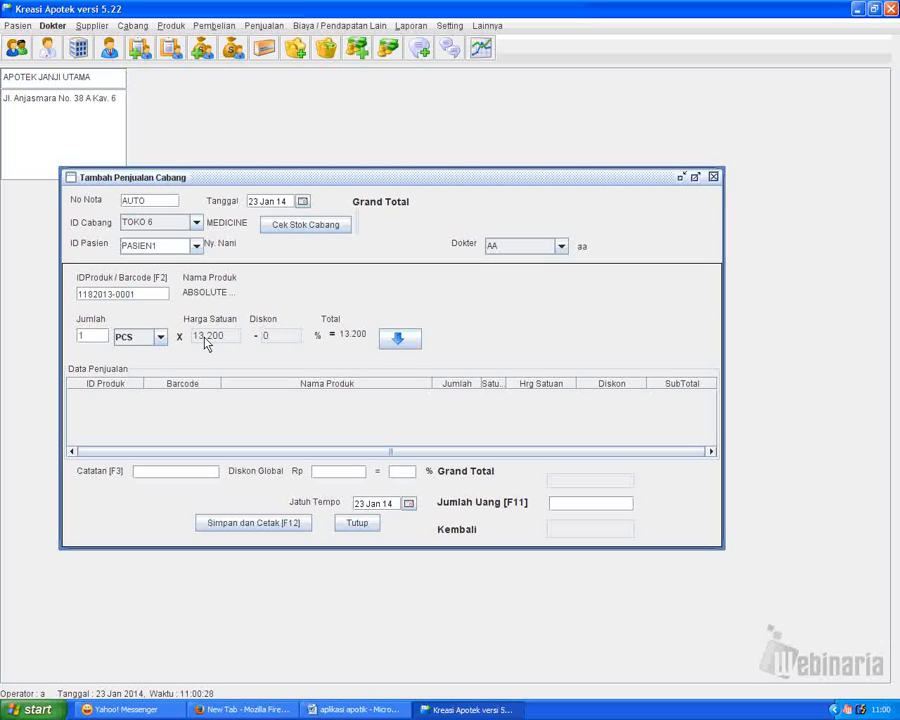
click(409, 341)
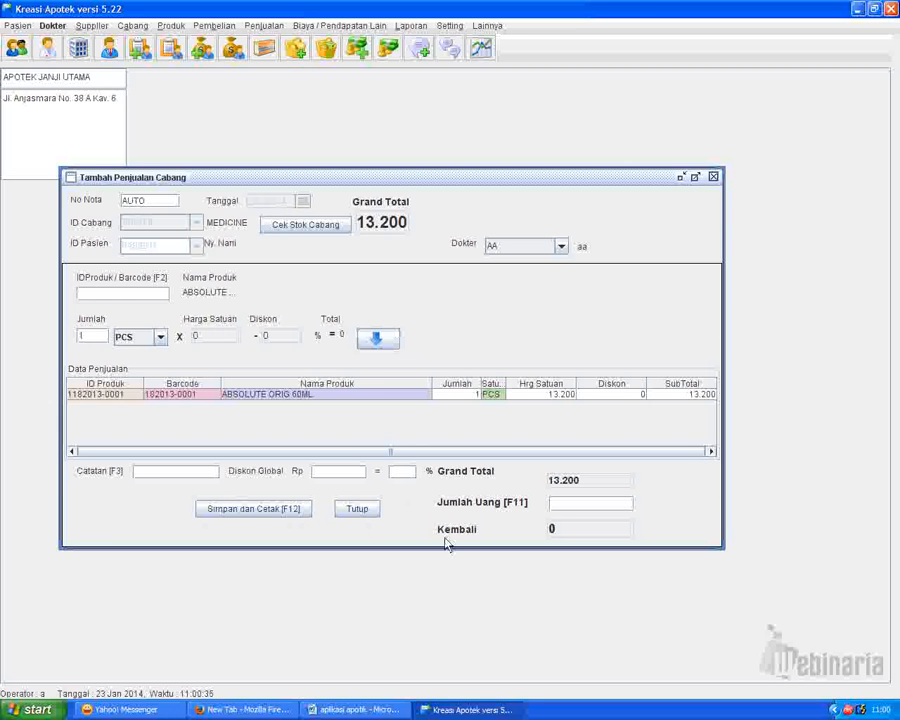
Enter 13200 as the amount of money received (Jumlah Uang) for the sale.
click(558, 504)
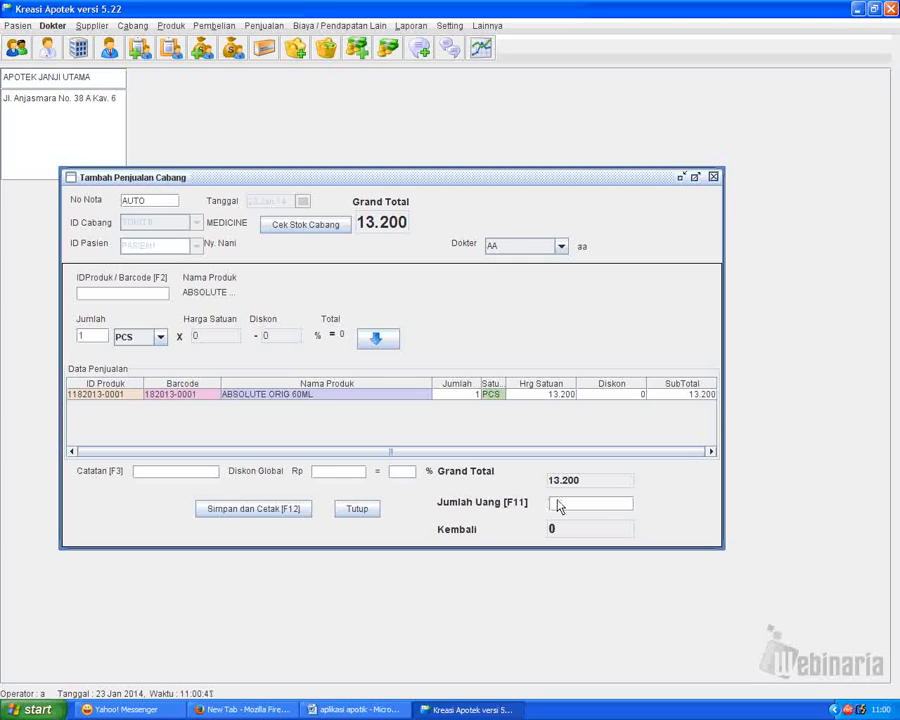
text(13)
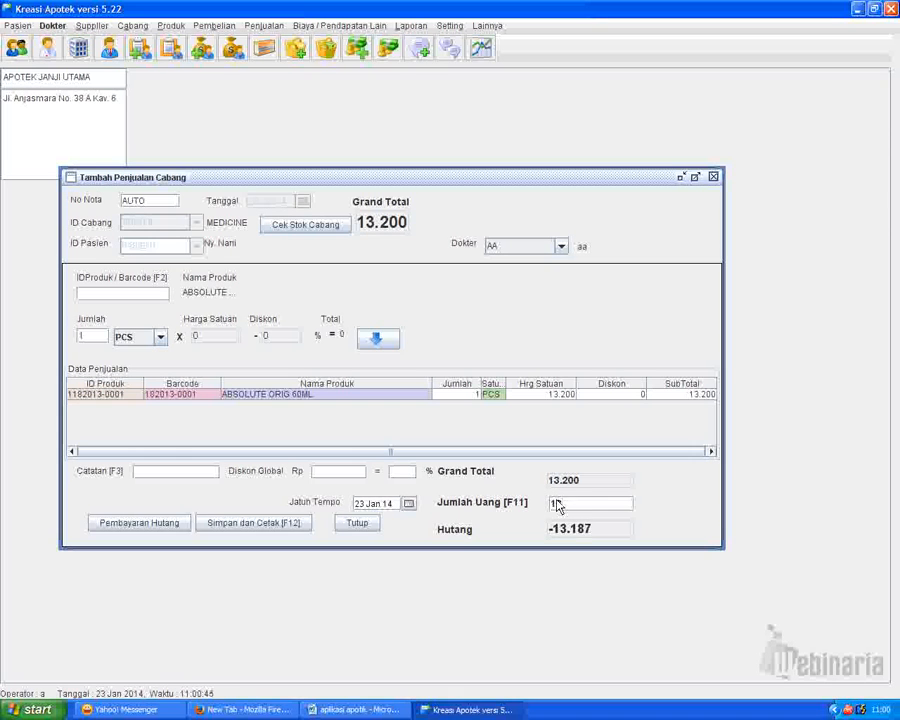
text(200)
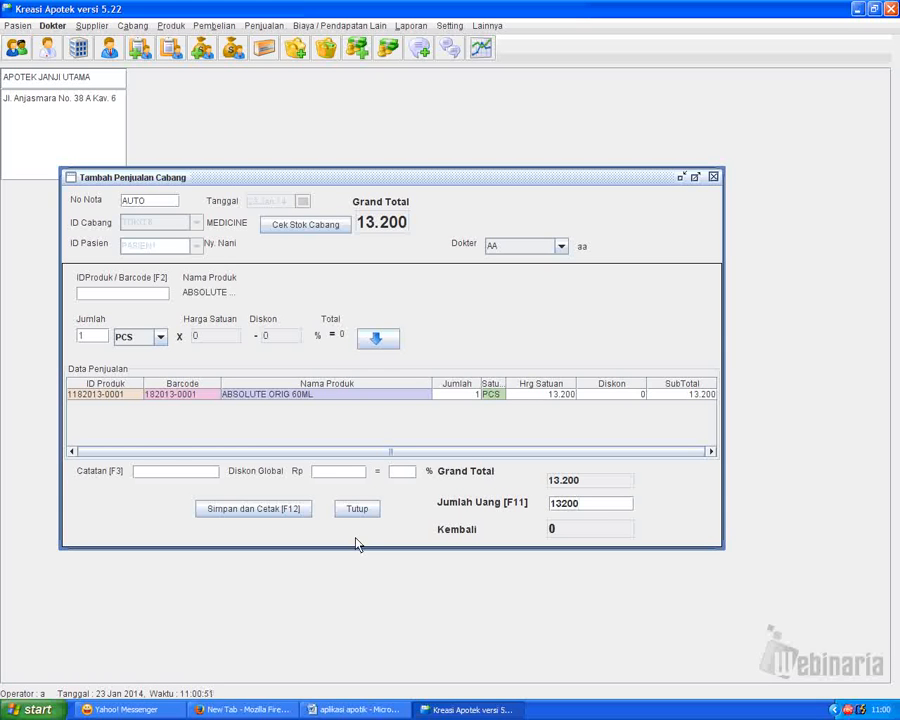
Save and print the branch sale, then close its entry form.
click(289, 518)
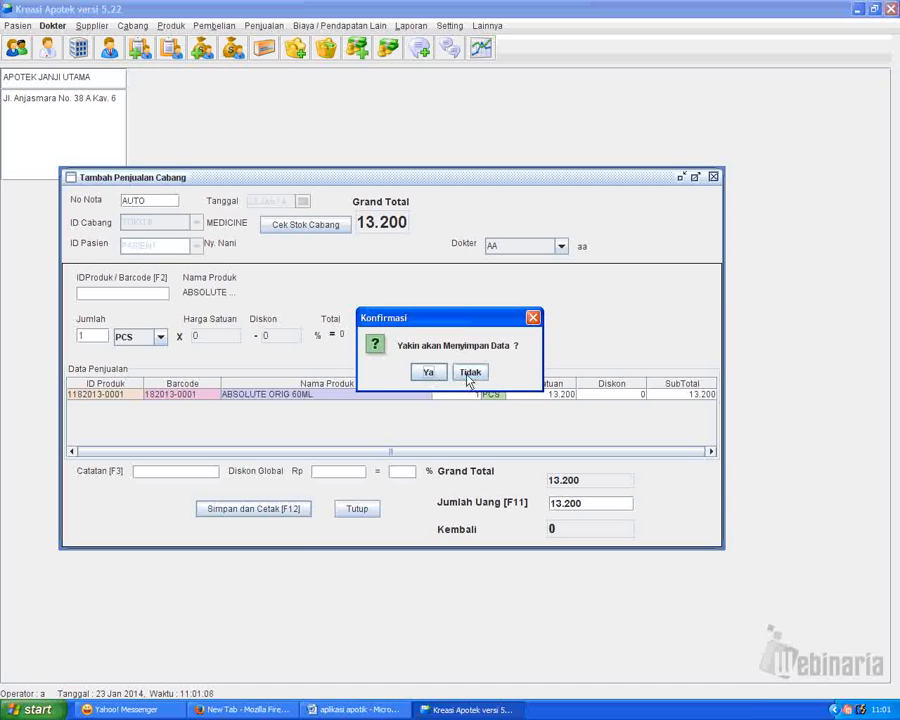
click(430, 374)
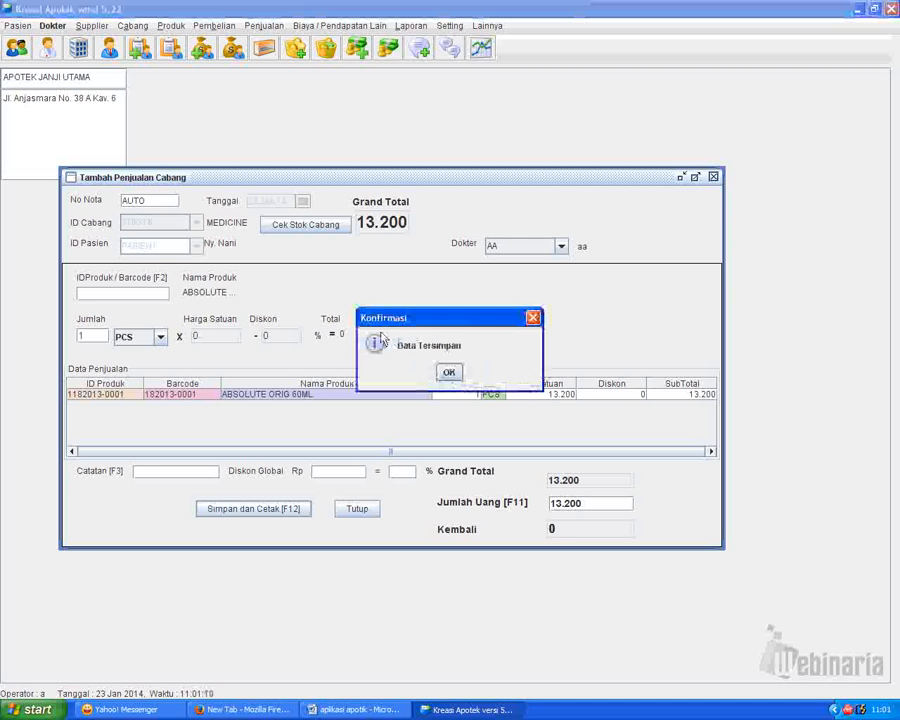
click(449, 372)
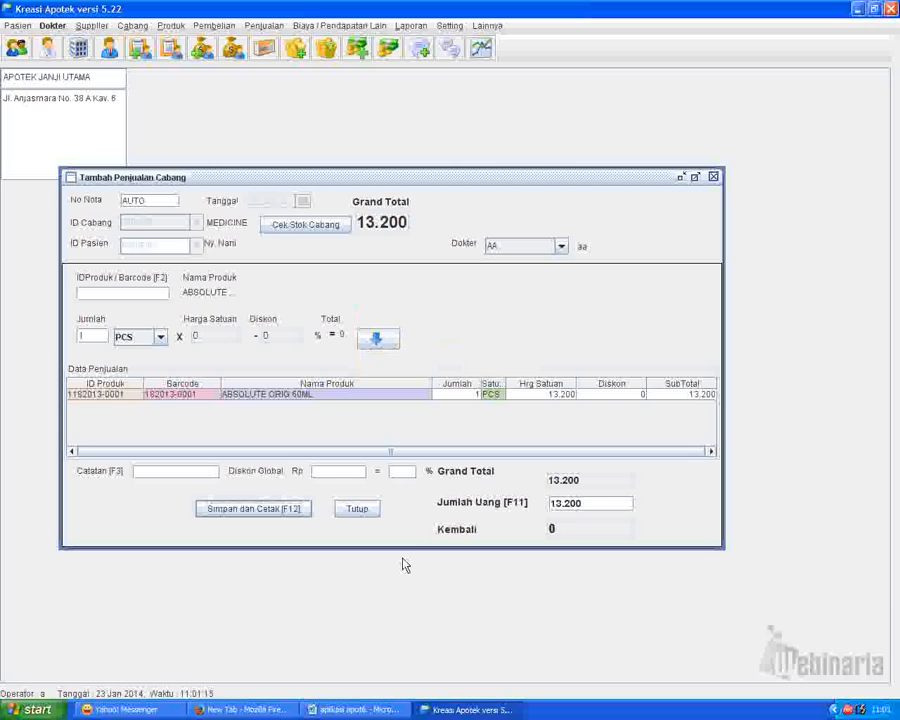
click(360, 513)
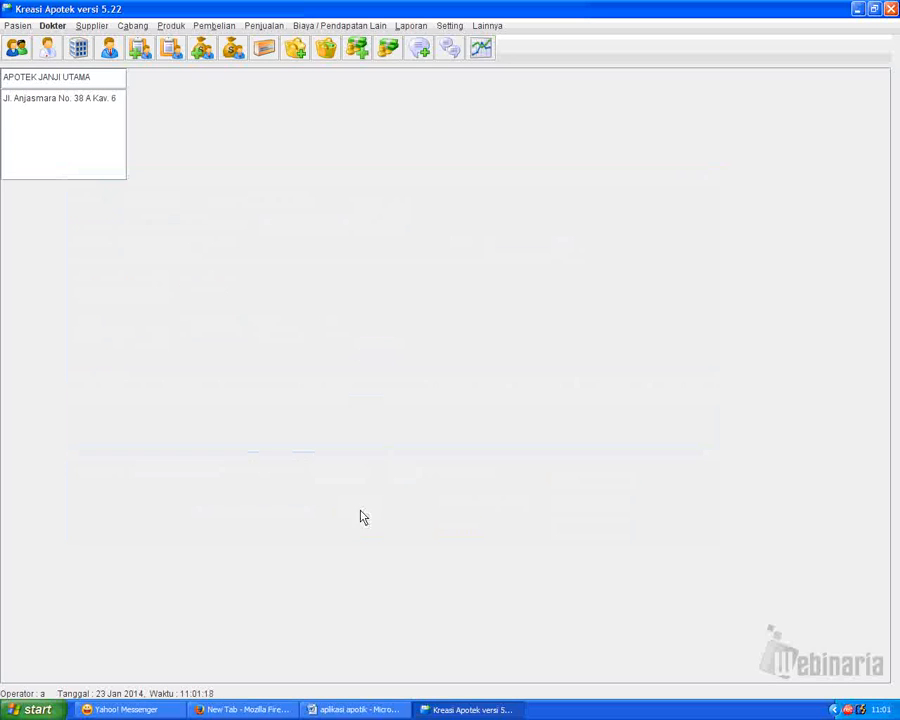
Open the branch sales list (List Penjualan Cabang) and search for all sales from 01 Jan 14 to 23 Jan 14.
click(132, 25)
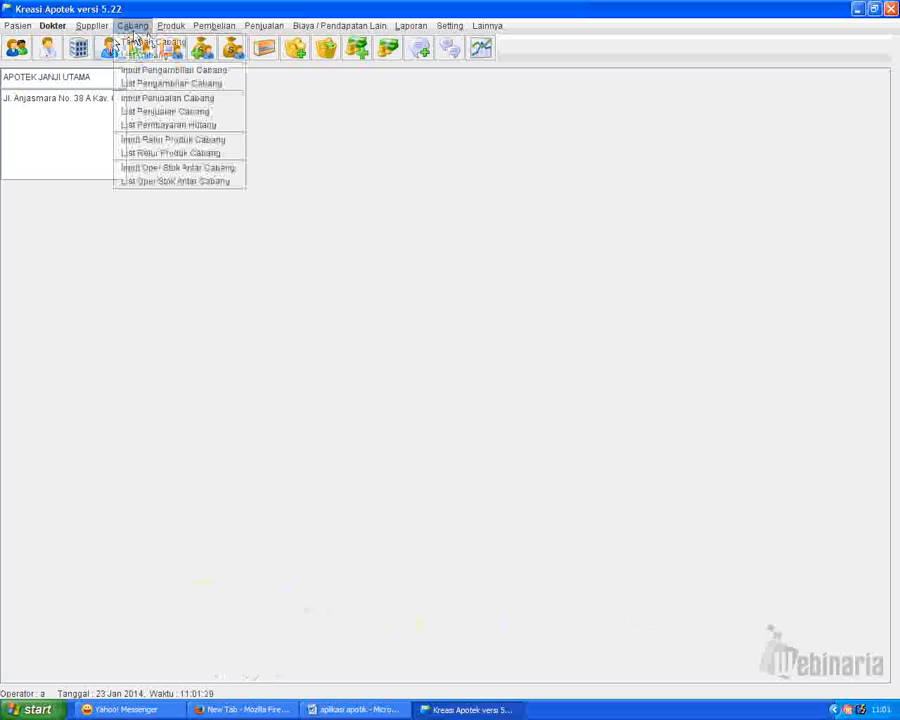
click(143, 119)
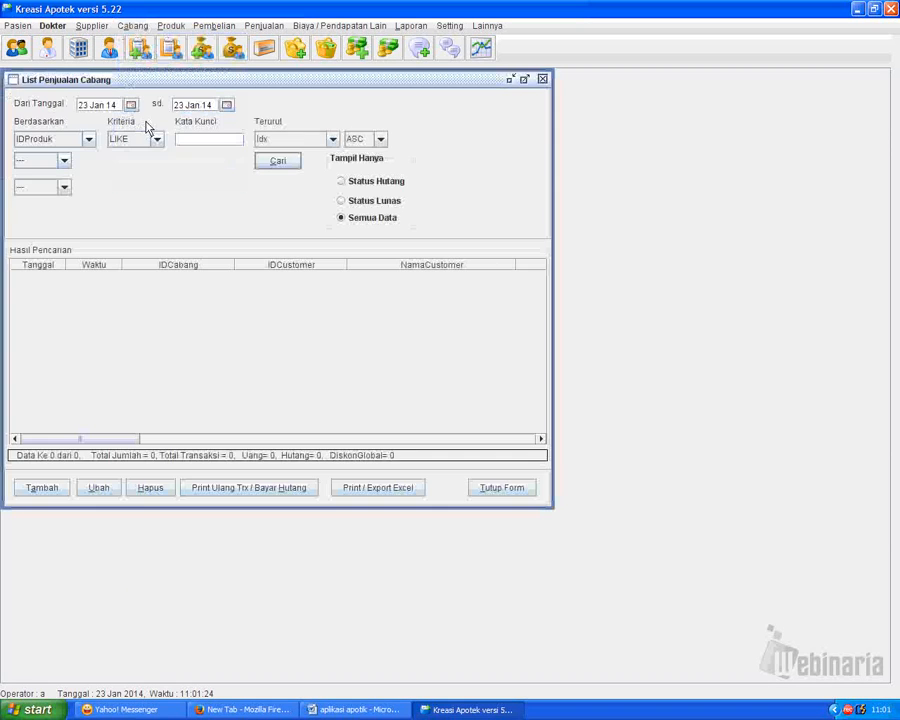
drag(217, 82, 375, 124)
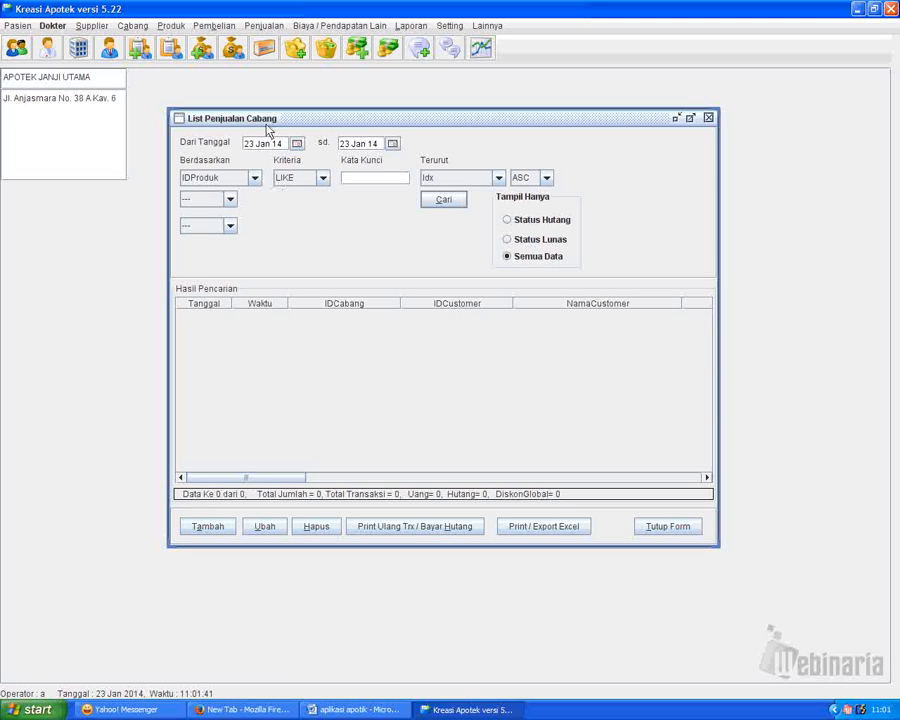
click(296, 144)
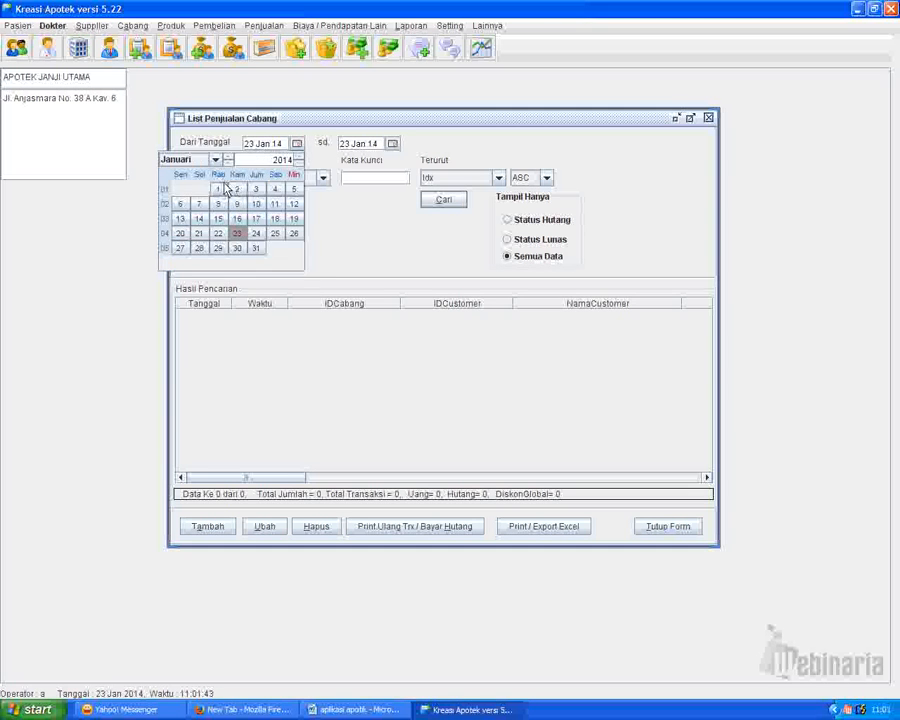
click(268, 186)
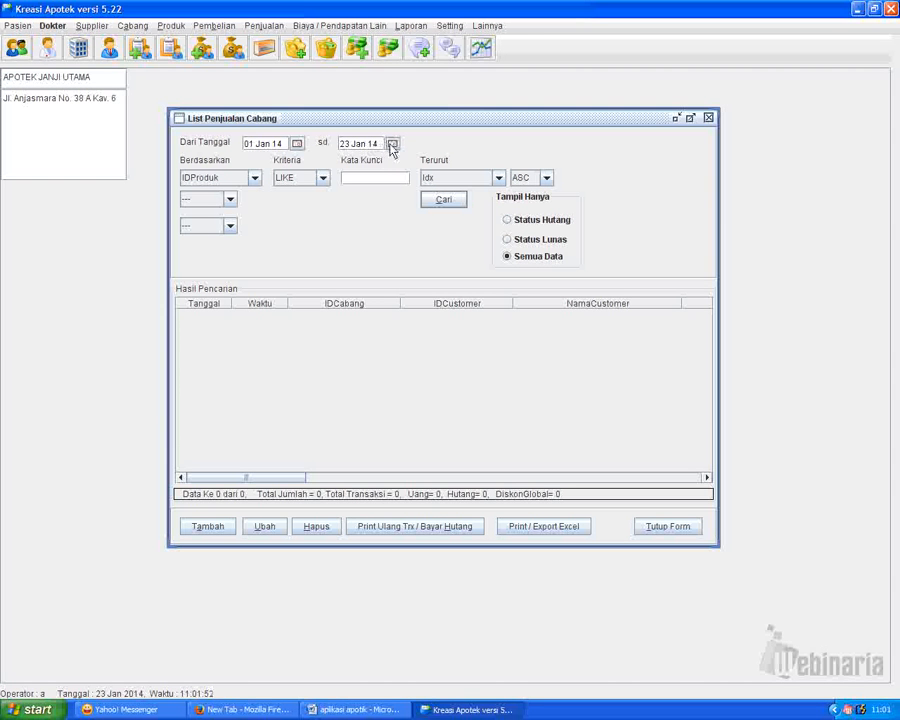
click(439, 201)
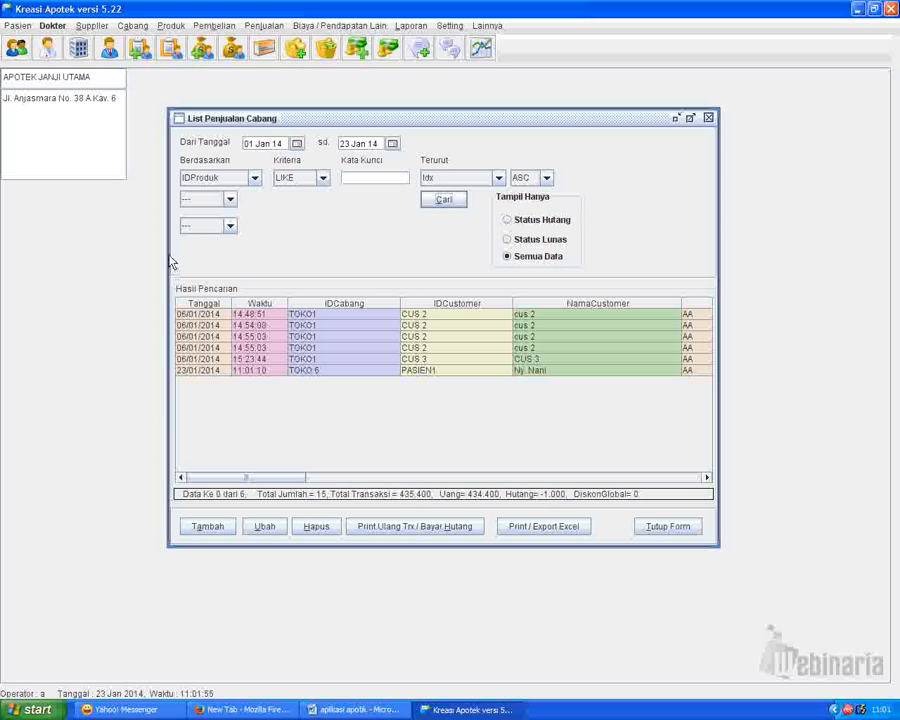
Examine the filter and sort options of the branch sales list, rerun the search without a keyword, and close the list.
click(255, 179)
click(255, 179)
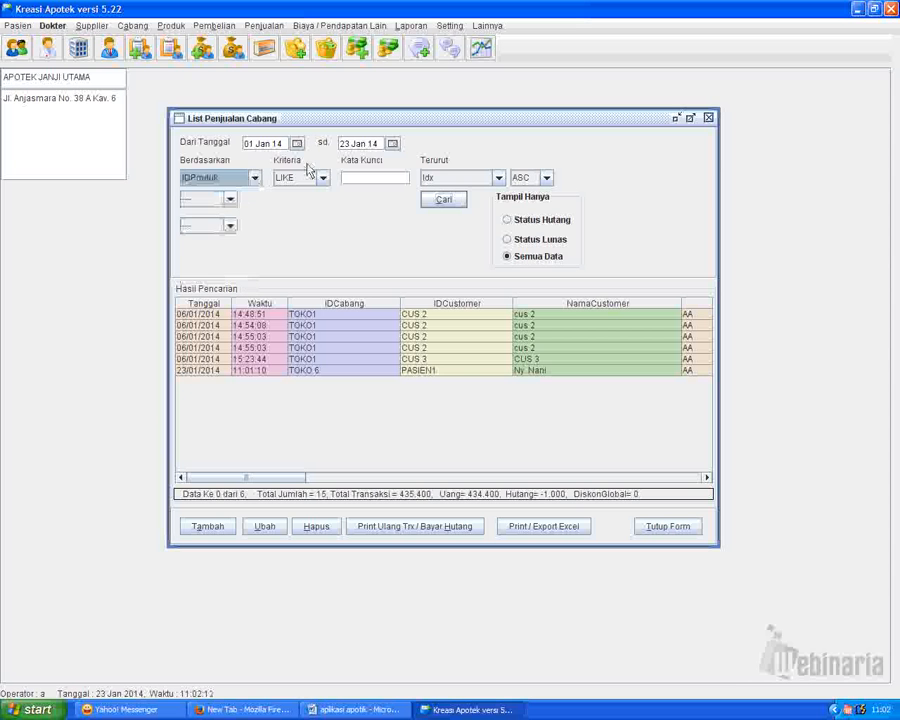
click(497, 178)
click(497, 179)
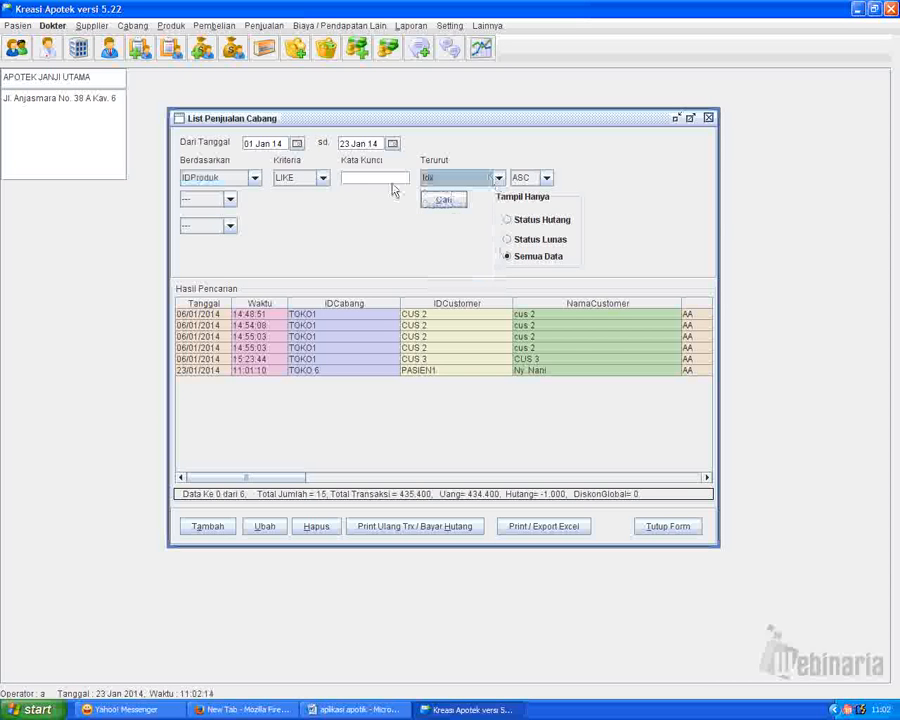
click(350, 180)
click(436, 206)
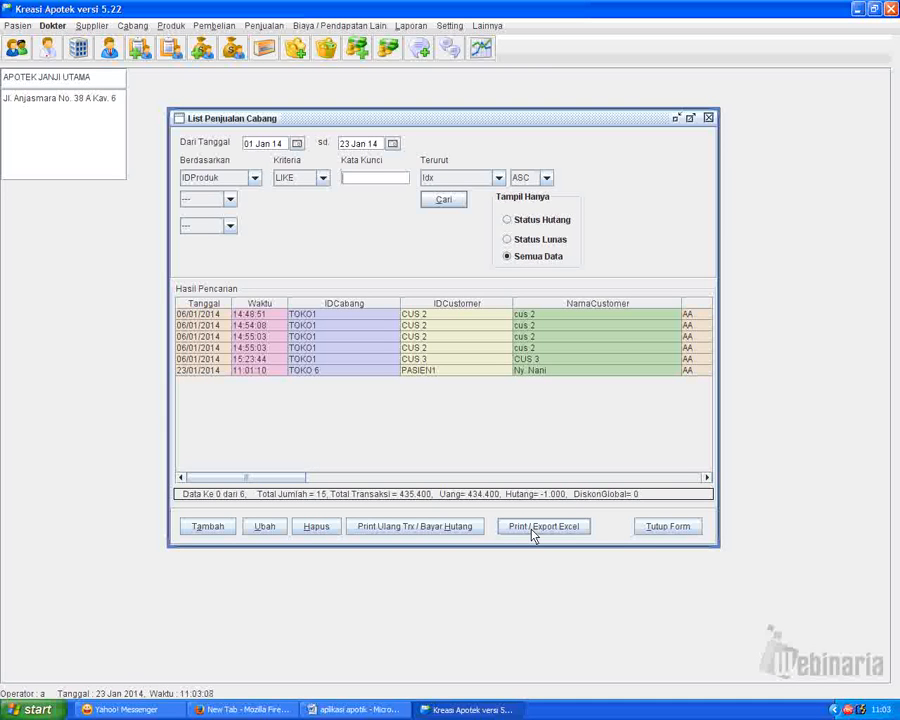
click(658, 532)
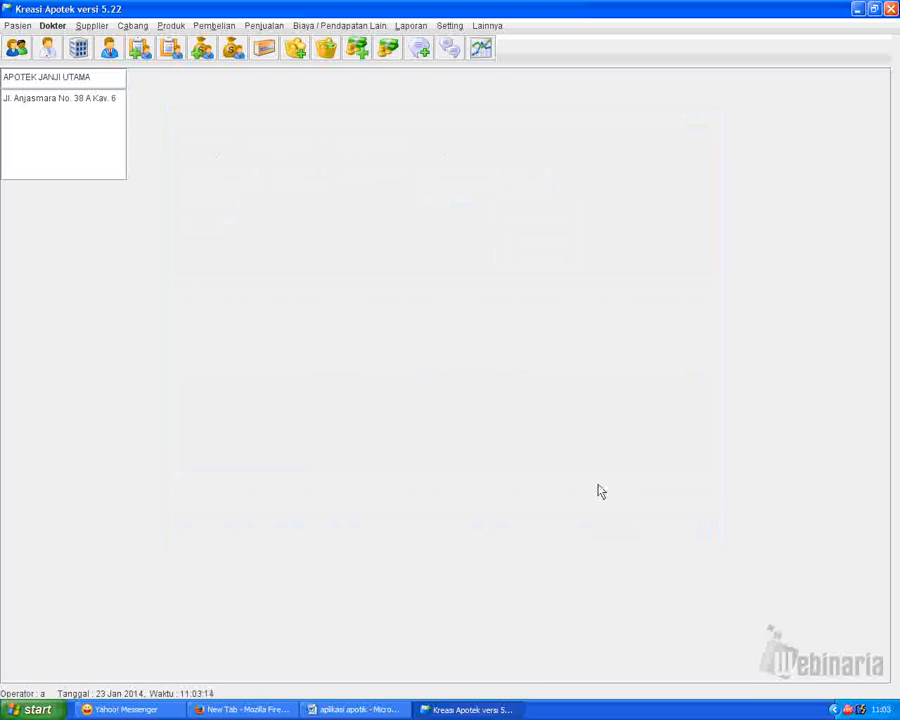
Open the branch debt payment list (List Pembayaran Hutang), search payments from 01 Jan 14 to 23 Jan 14, and close the list.
click(132, 25)
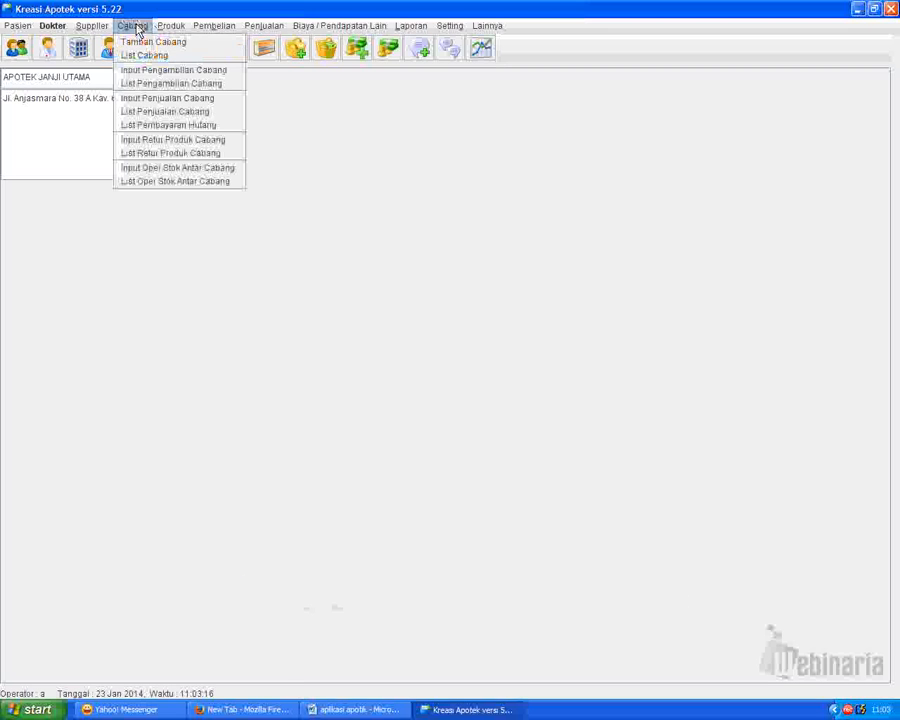
click(130, 128)
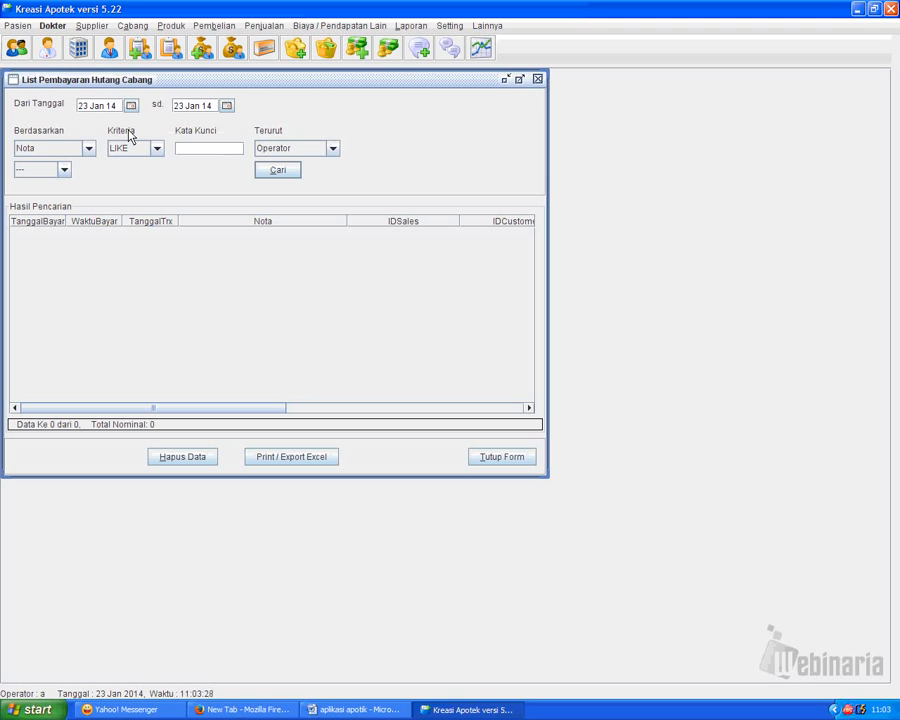
drag(227, 84, 338, 162)
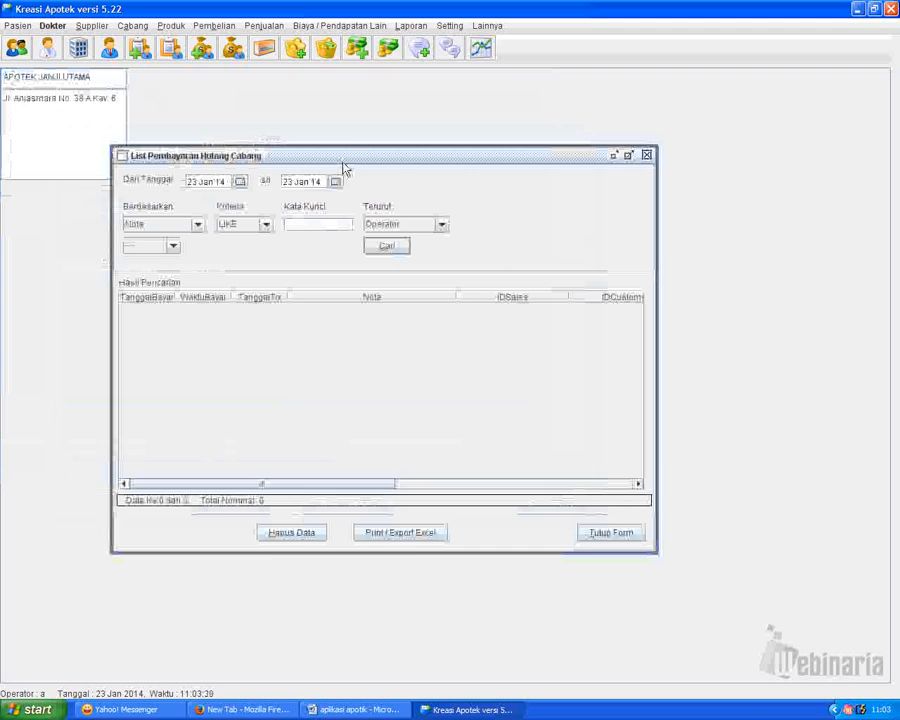
click(240, 181)
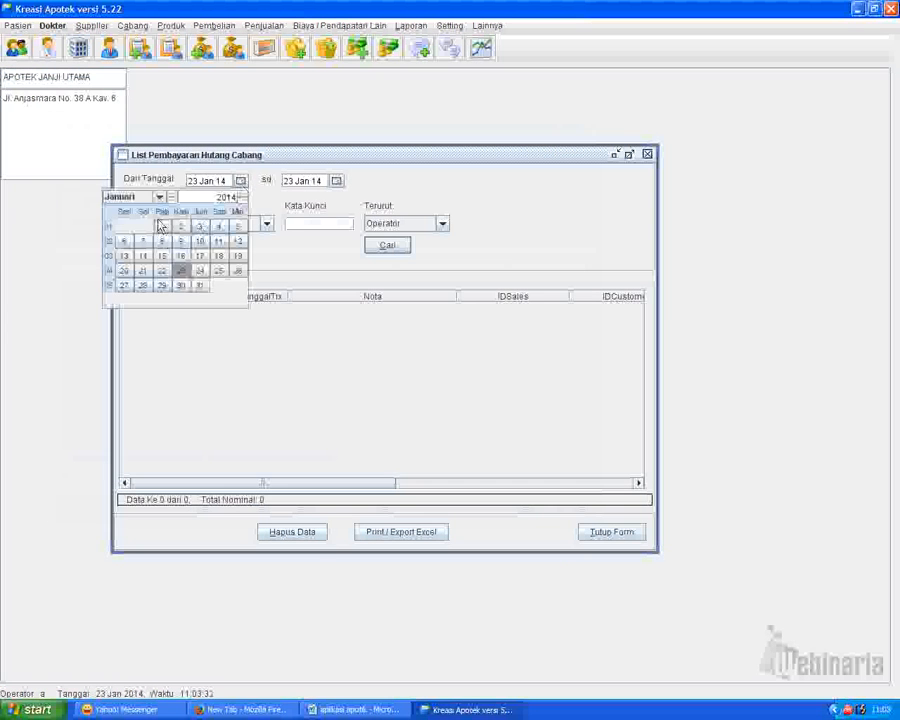
click(158, 230)
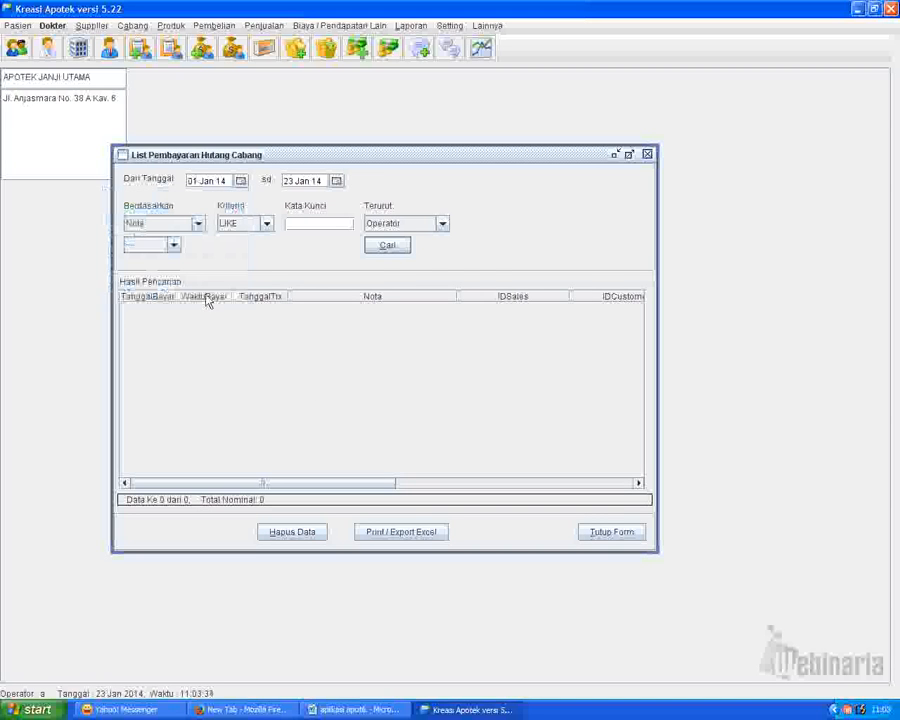
click(388, 247)
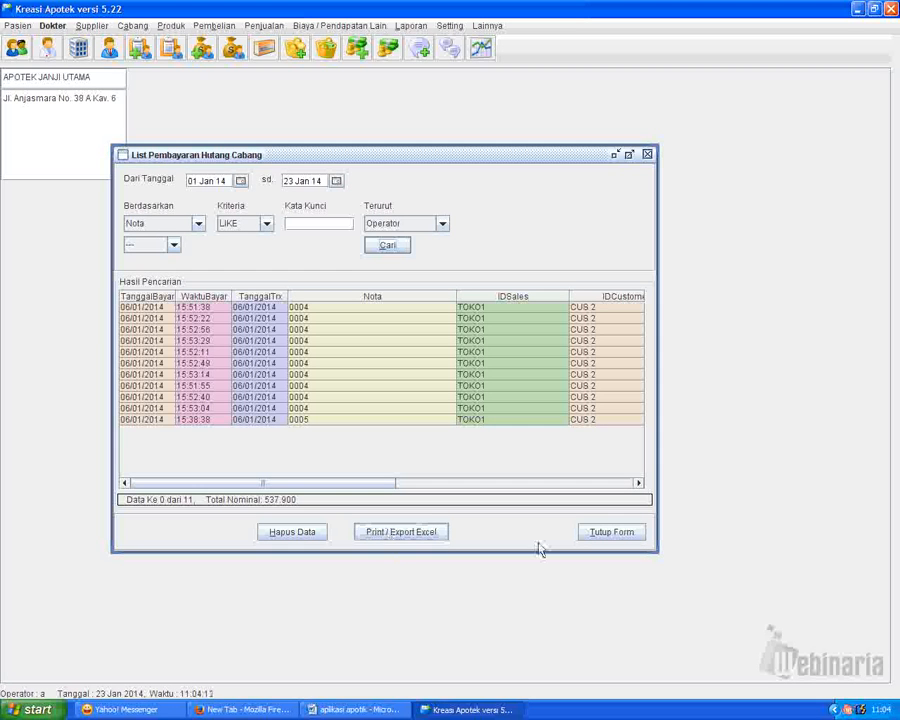
click(612, 536)
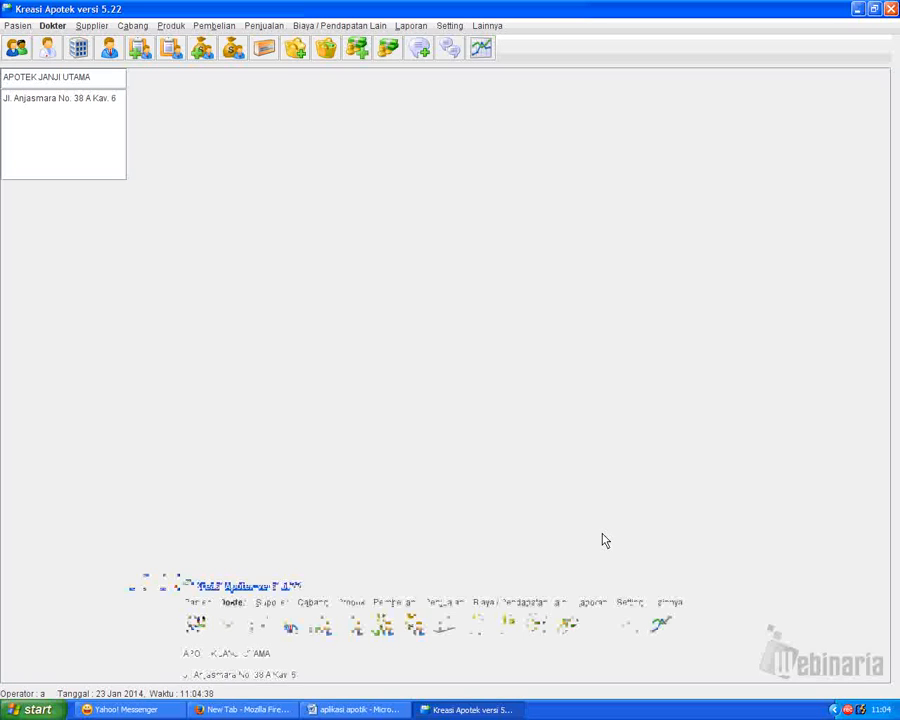
click(847, 708)
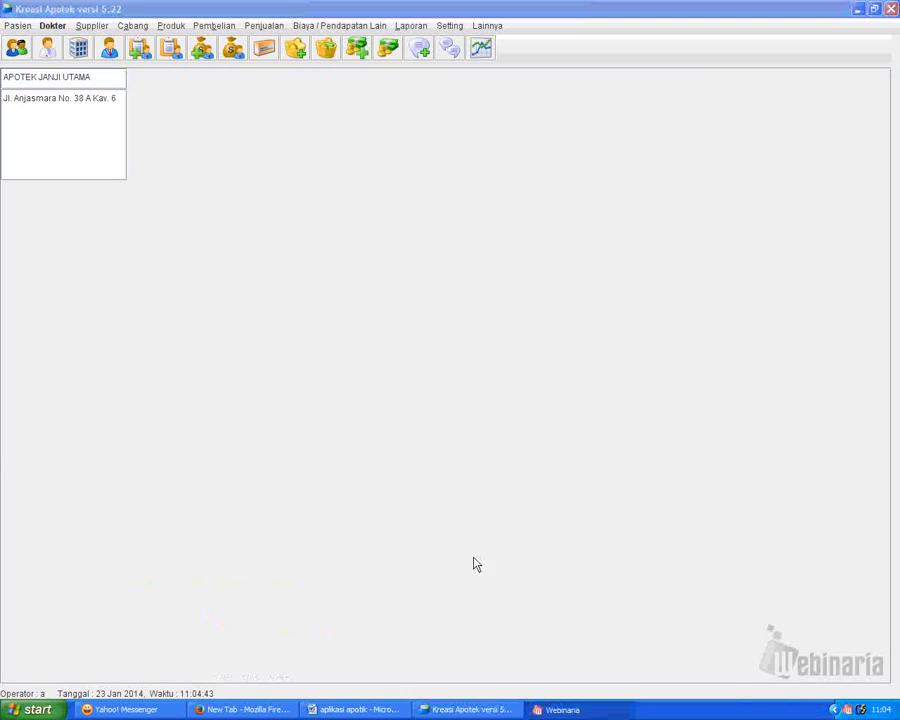